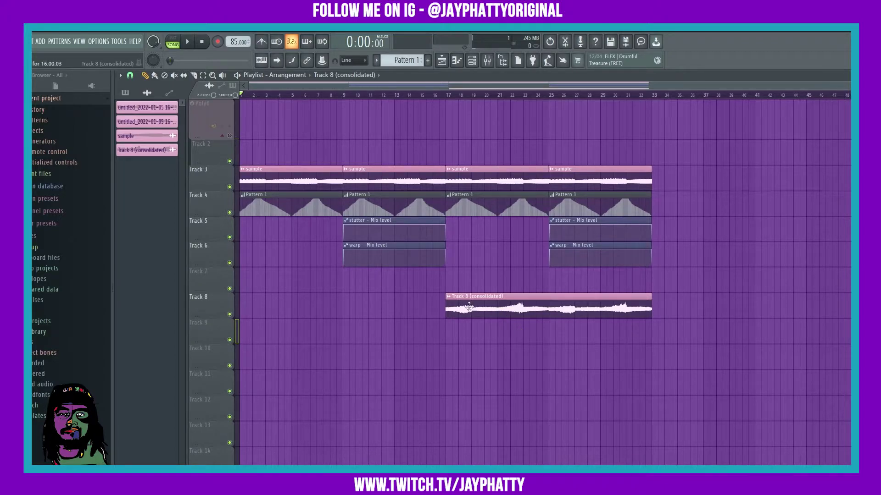
Step: Move the consolidated Track 8 audio clip and the Pattern 1 clips onto Track 3 over the sample clips
{"action": "left_click_drag", "start_coordinate": [492, 298], "coordinate": [481, 162]}
{"action": "left_click_drag", "start_coordinate": [477, 194], "coordinate": [475, 168]}
{"action": "left_click_drag", "start_coordinate": [576, 186], "coordinate": [576, 180]}
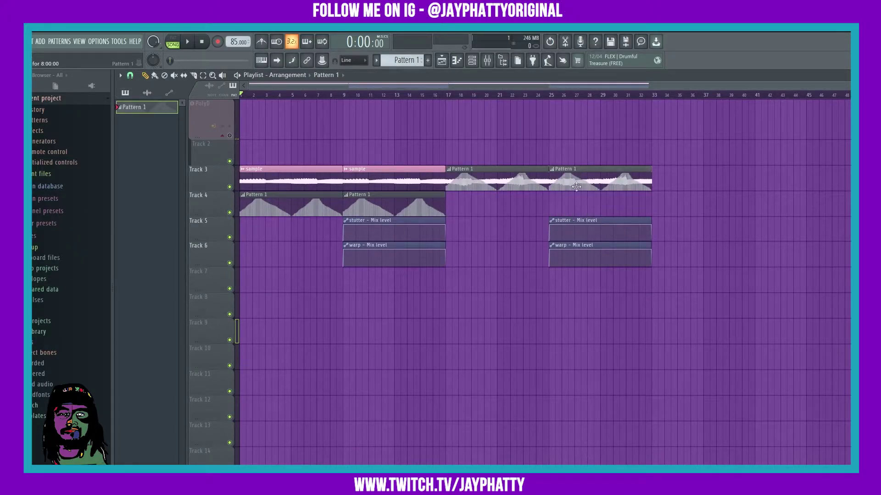
Step: Stack the stutter and warp Mix level automation clips from Tracks 5 and 6 onto Track 3 at the same bars
{"action": "left_click_drag", "start_coordinate": [572, 219], "coordinate": [570, 170]}
{"action": "left_click_drag", "start_coordinate": [577, 256], "coordinate": [580, 161]}
{"action": "key", "text": "Delete"}
{"action": "left_click_drag", "start_coordinate": [373, 221], "coordinate": [370, 170]}
{"action": "left_click_drag", "start_coordinate": [393, 257], "coordinate": [324, 195]}
{"action": "key", "text": "ctrl+z"}
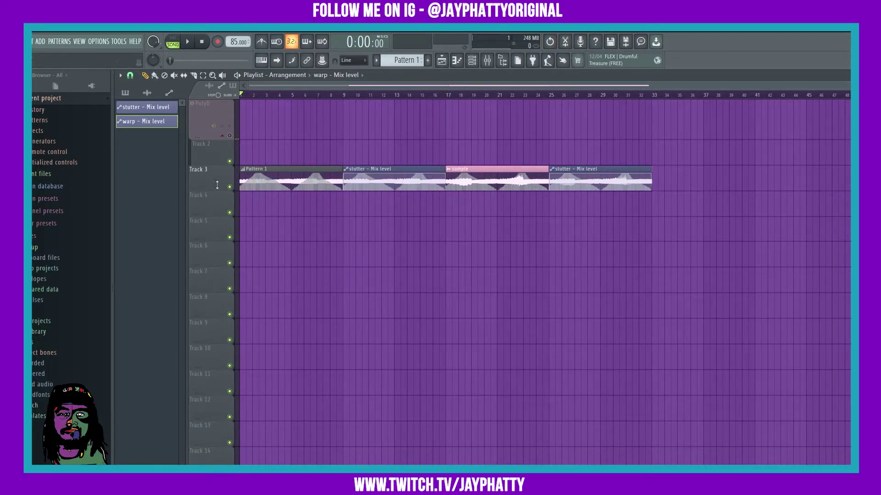
Step: Consolidate Track 3 into one audio clip and clear and ungroup Track 4, which holds the leftover original clips
{"action": "right_click", "coordinate": [201, 175]}
{"action": "mouse_move", "coordinate": [240, 323]}
{"action": "left_click", "coordinate": [289, 323]}
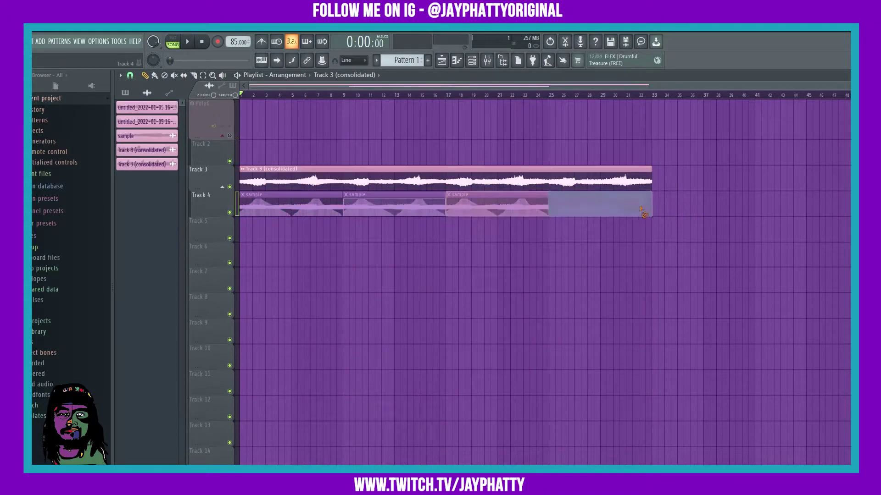
{"action": "right_click", "coordinate": [218, 197]}
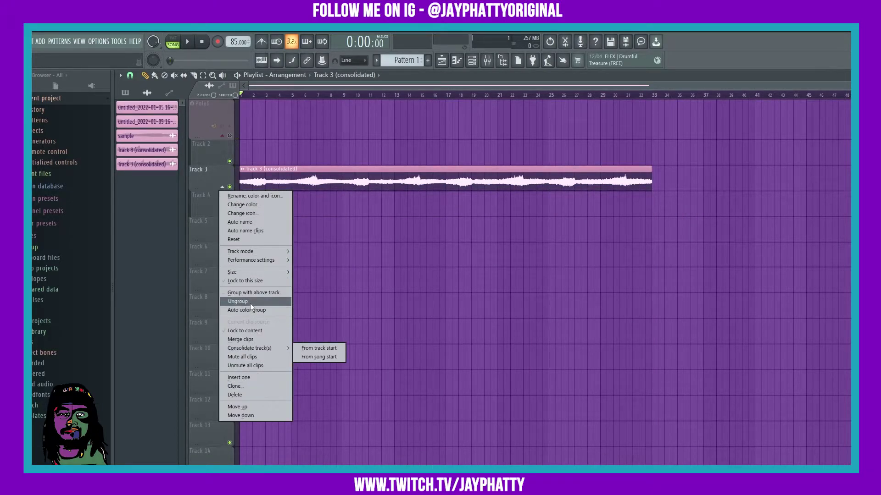
{"action": "left_click", "coordinate": [251, 304]}
Step: Reset the sample and highsample mixer tracks, removing all their plugins
{"action": "left_click_drag", "start_coordinate": [260, 184], "coordinate": [257, 235]}
{"action": "double_click", "coordinate": [246, 236]}
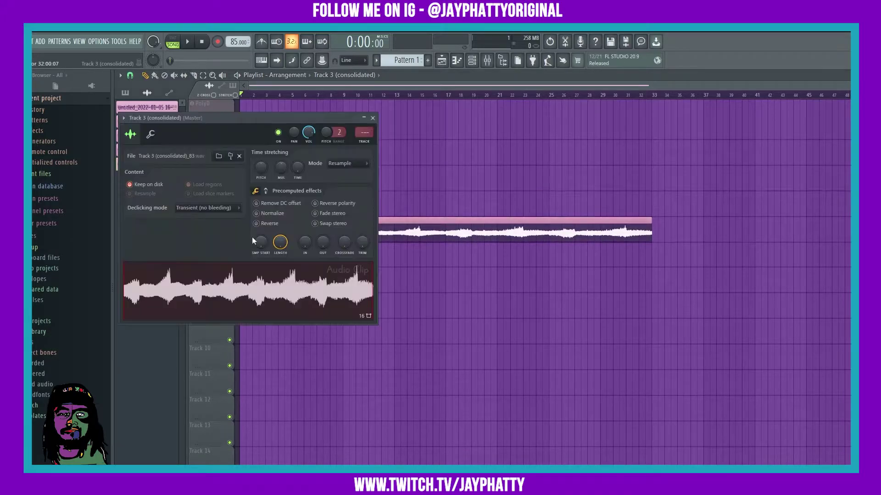
{"action": "left_click", "coordinate": [487, 60]}
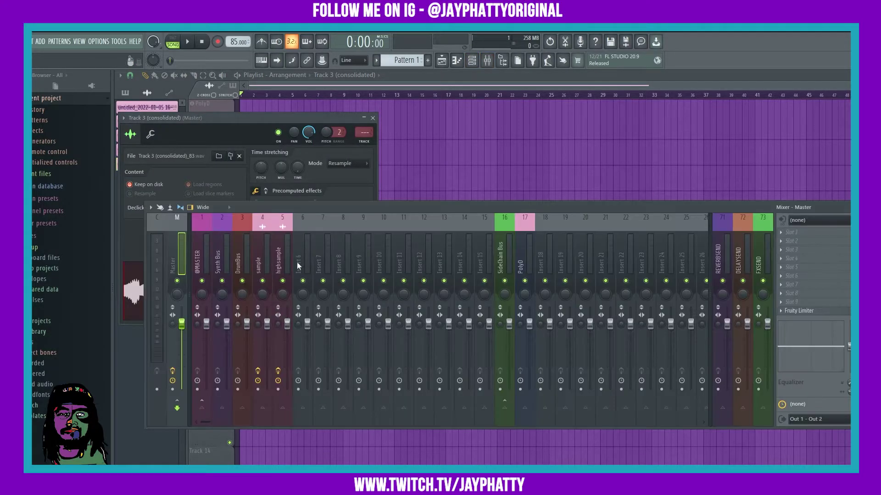
{"action": "left_click", "coordinate": [261, 246]}
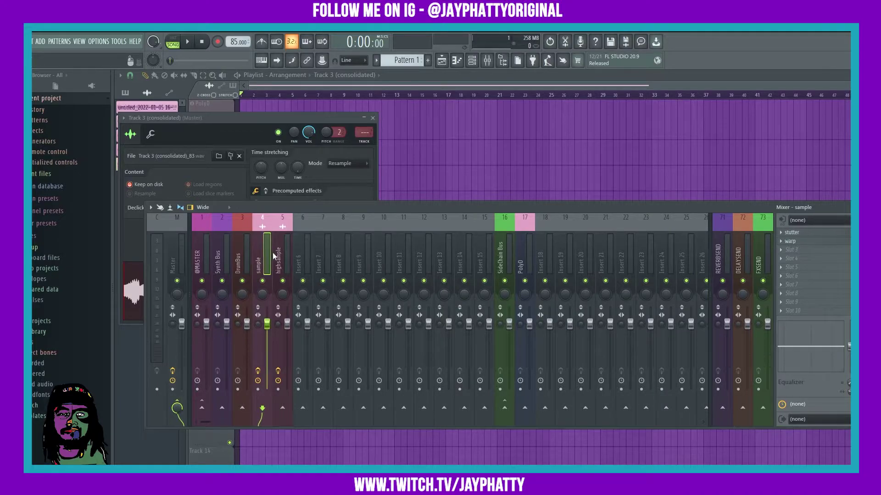
{"action": "left_click", "coordinate": [277, 253], "text": "ctrl"}
{"action": "right_click", "coordinate": [279, 254]}
{"action": "left_click", "coordinate": [338, 298]}
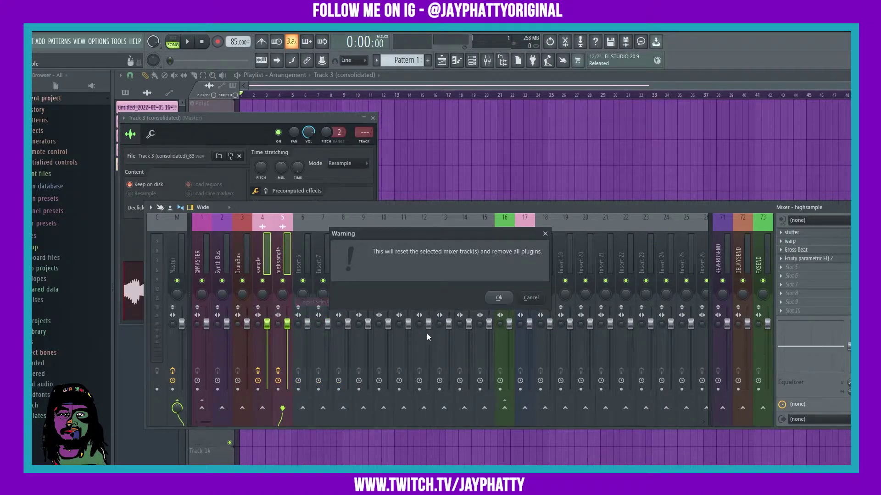
{"action": "left_click", "coordinate": [499, 298]}
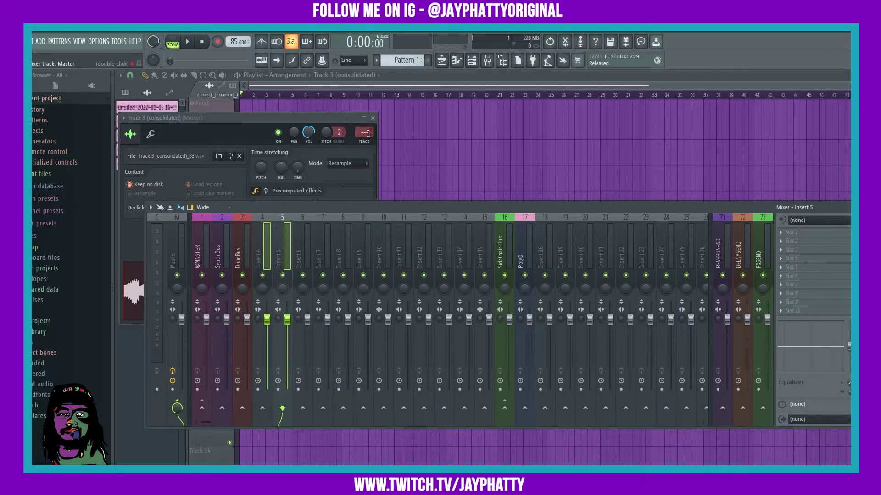
Step: Route the consolidated clip to mixer track 4 and move it onto playlist Track 4
{"action": "scroll", "coordinate": [367, 133], "scroll_direction": "up", "scroll_amount": 4}
{"action": "left_click", "coordinate": [439, 145]}
{"action": "left_click_drag", "start_coordinate": [321, 223], "coordinate": [282, 210]}
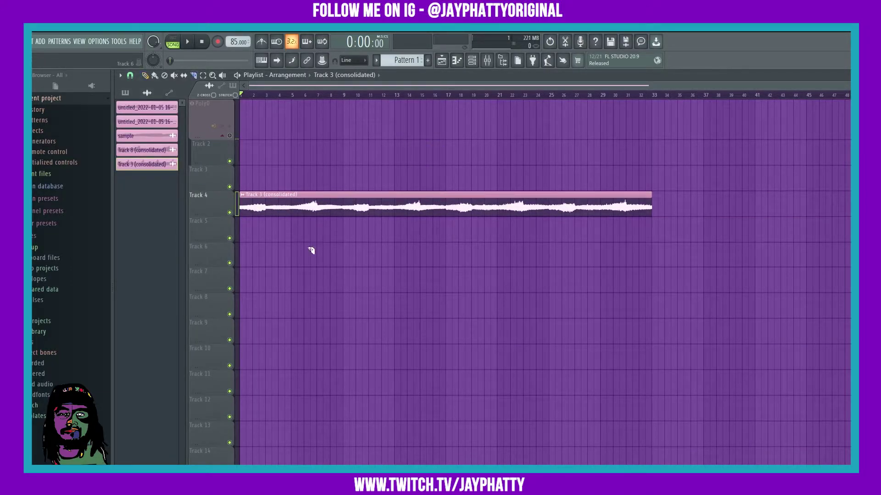
Step: Slice the Track 4 clip and delete half-bar pieces just before bar 5, right after bar 8 and just before bar 17
{"action": "left_click", "coordinate": [285, 216]}
{"action": "key", "text": "p"}
{"action": "left_click", "coordinate": [289, 197]}
{"action": "key", "text": "Escape"}
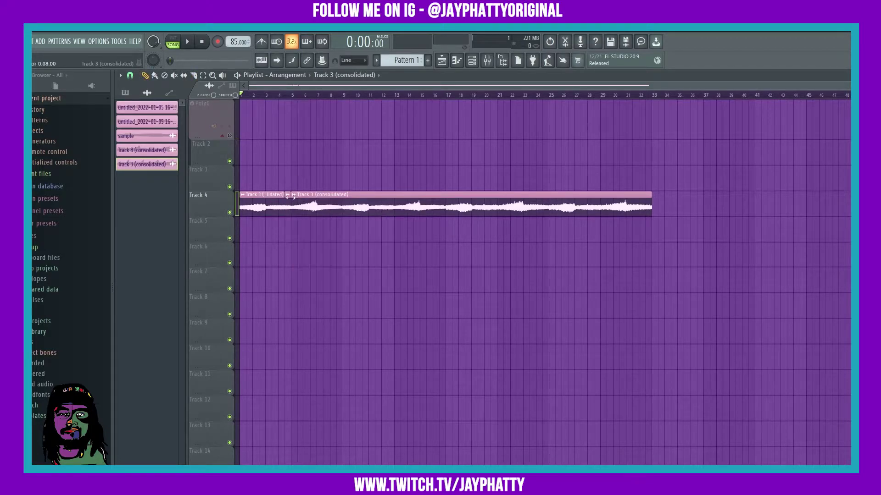
{"action": "right_click", "coordinate": [287, 198]}
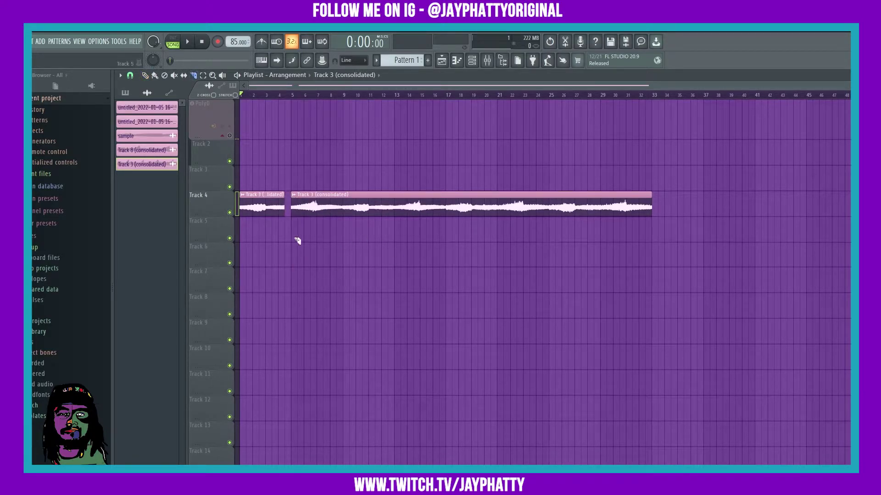
{"action": "right_click", "coordinate": [333, 209]}
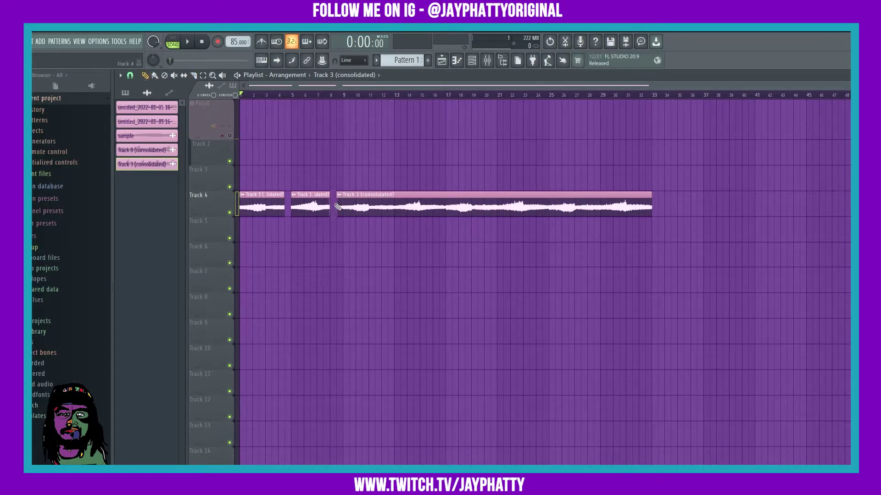
{"action": "right_click", "coordinate": [442, 209]}
Step: Cut further half-bar gaps in the Track 4 clip after bar 23 and before bar 29, and remove its last half bar
{"action": "left_click", "coordinate": [530, 212]}
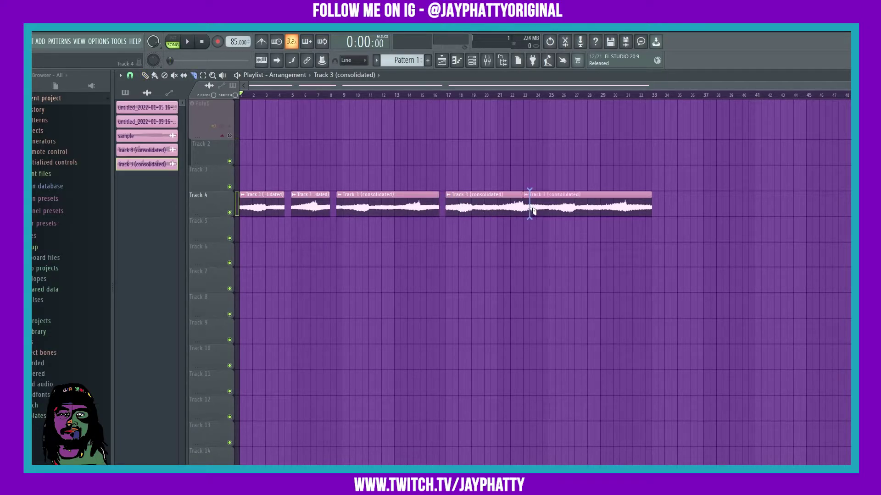
{"action": "key", "text": "p"}
{"action": "right_click", "coordinate": [528, 209]}
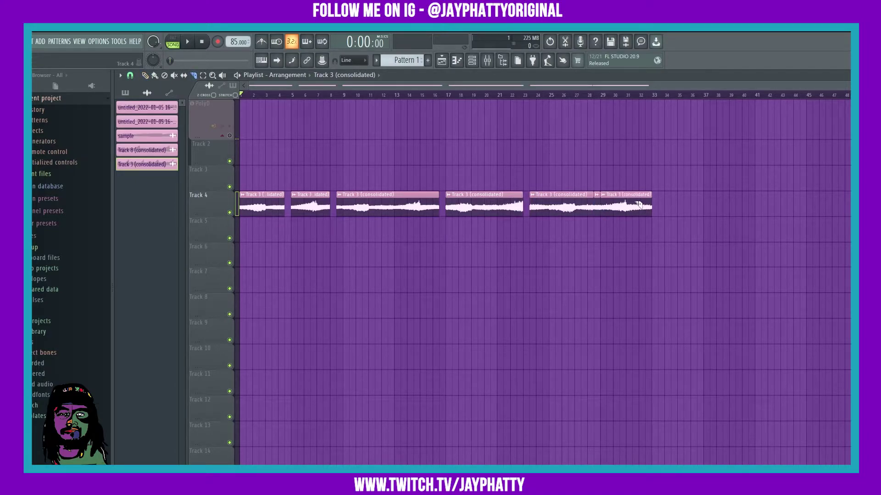
{"action": "key", "text": "p"}
{"action": "left_click_drag", "start_coordinate": [649, 205], "coordinate": [644, 206]}
Step: Play the chopped clips on Track 4 and check their timing against the metronome
{"action": "key", "text": "space"}
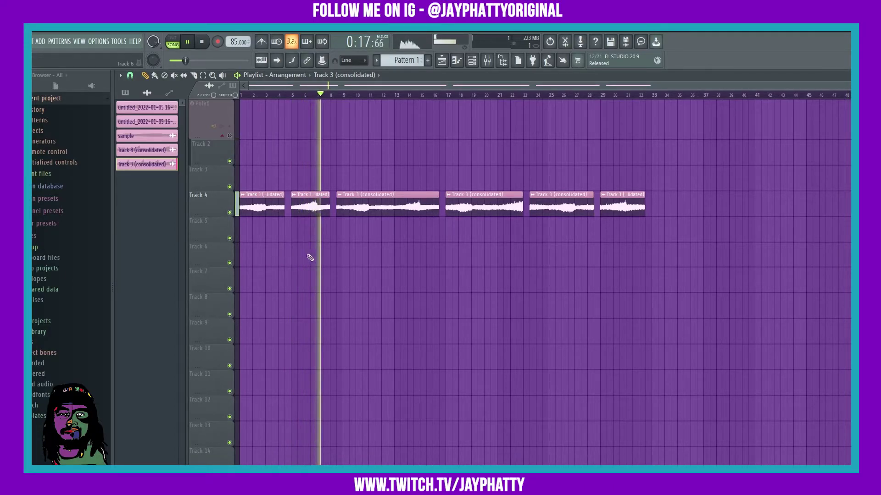
{"action": "left_click", "coordinate": [261, 42]}
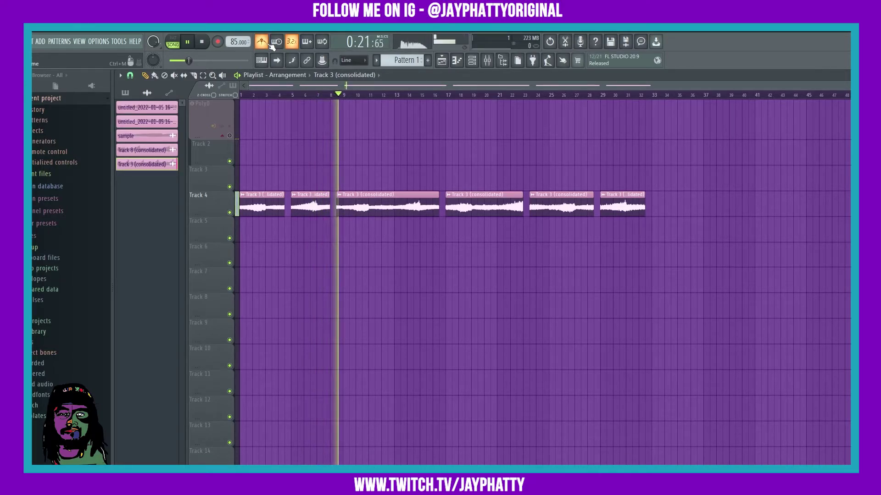
{"action": "key", "text": "space"}
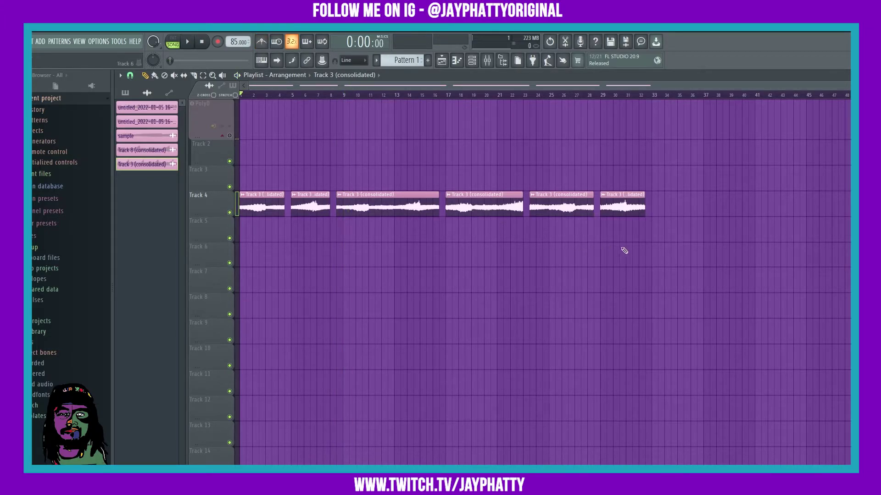
Step: Place a full-length copy of the consolidated clip on Track 5, ending at bar 33, and make it unique
{"action": "left_click_drag", "start_coordinate": [682, 243], "coordinate": [651, 249]}
{"action": "left_click", "coordinate": [259, 215]}
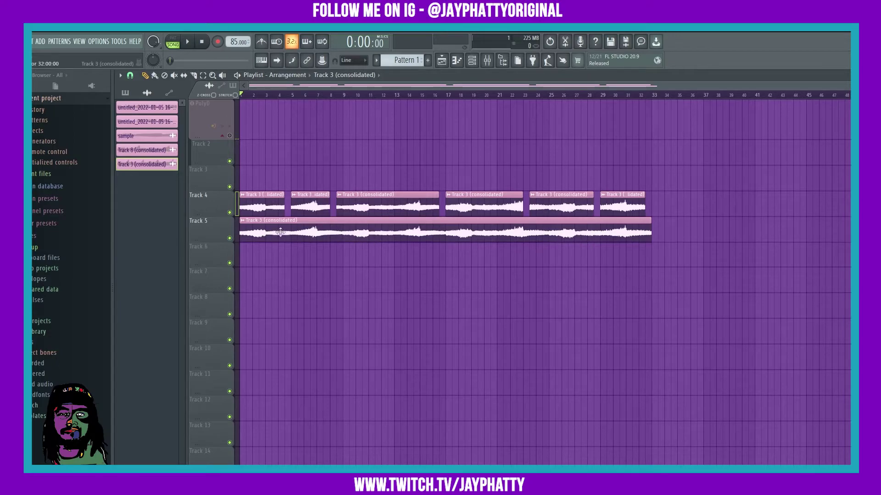
{"action": "left_click", "coordinate": [243, 220]}
{"action": "left_click", "coordinate": [256, 291]}
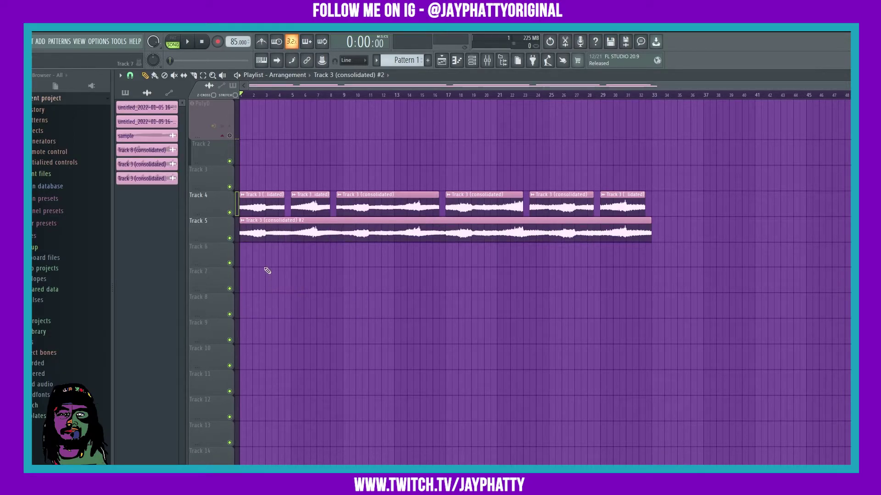
Step: Set the Track 5 copy's time-stretching mode to Stretch, with its pitch changed and its volume lowered to 46%
{"action": "double_click", "coordinate": [266, 234]}
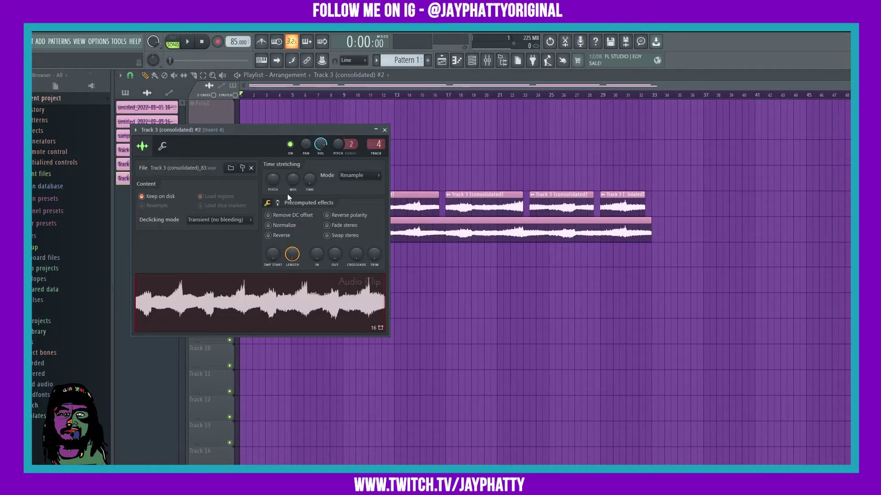
{"action": "left_click", "coordinate": [354, 175]}
{"action": "left_click", "coordinate": [351, 191]}
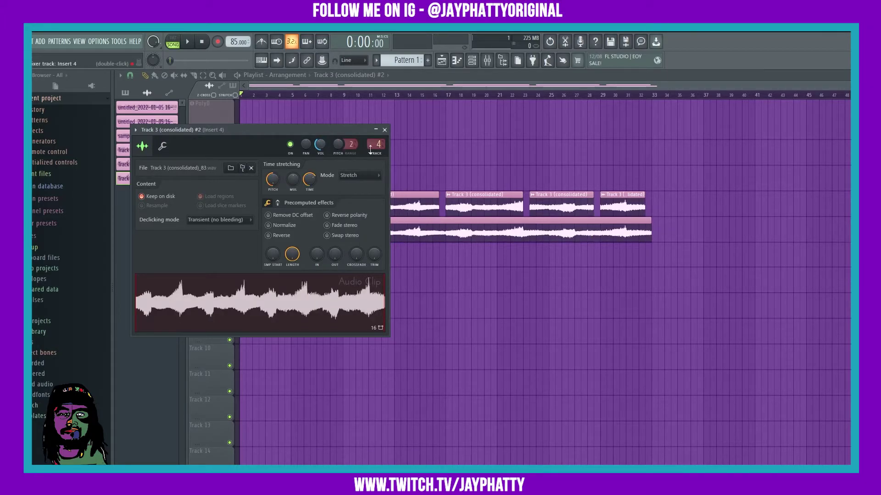
Step: Route the Track 5 copy to mixer track 5 and check its signal with a short playback
{"action": "left_click", "coordinate": [473, 62]}
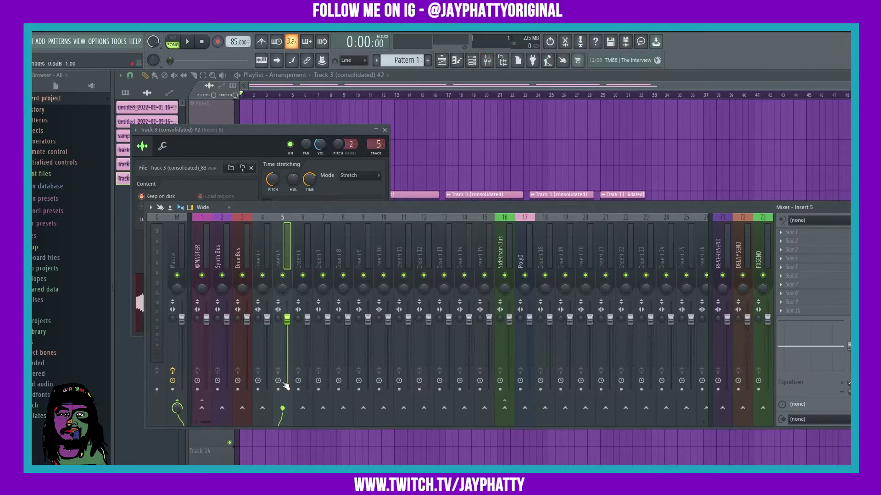
{"action": "key", "text": "space"}
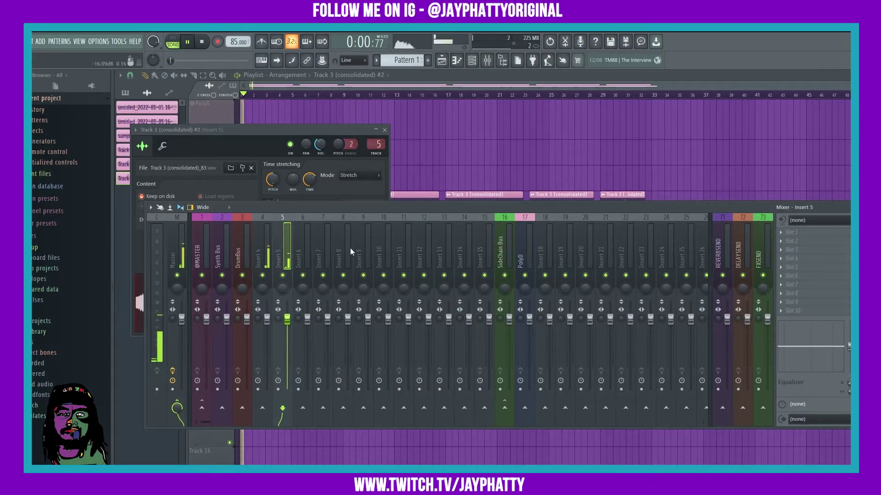
{"action": "key", "text": "space"}
Step: Load Fruity Delay 3 in the first effect slot of mixer track 5 and start playback
{"action": "left_click", "coordinate": [809, 234]}
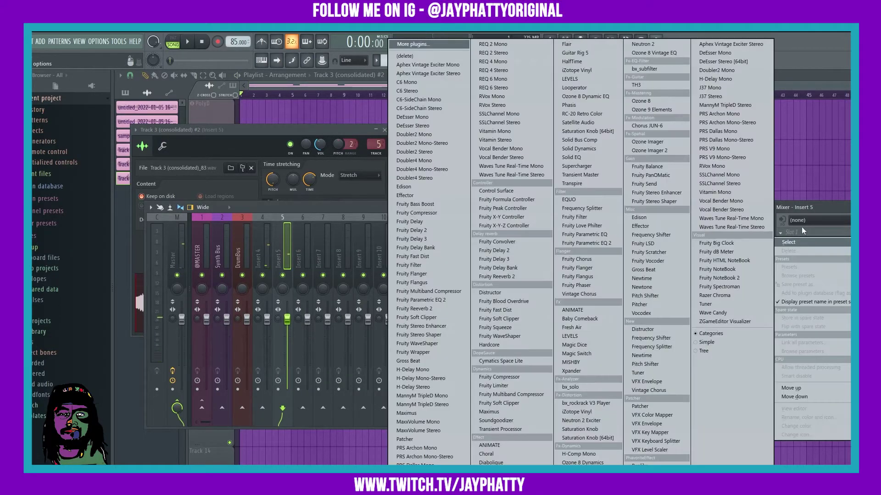
{"action": "left_click", "coordinate": [527, 258]}
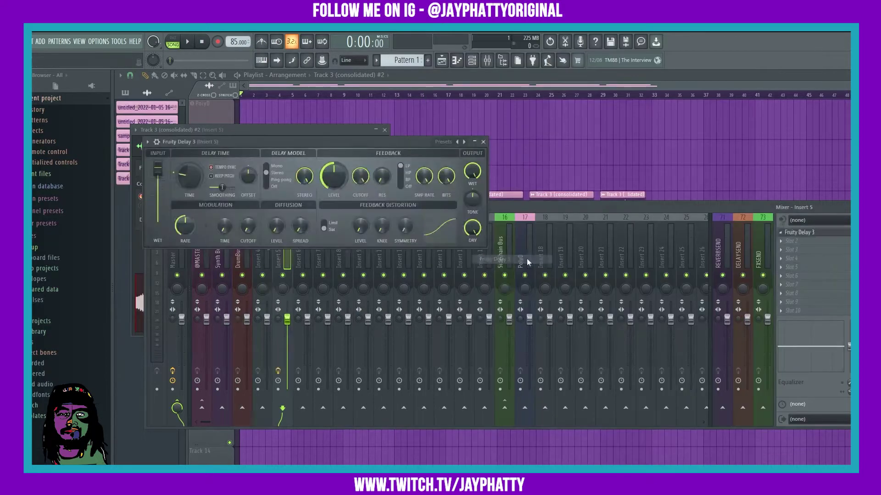
{"action": "key", "text": "space"}
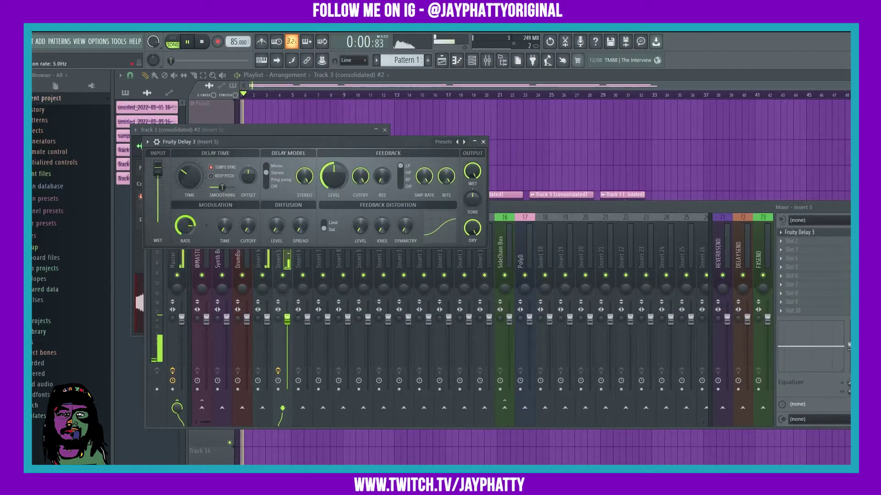
Step: Set Fruity Delay 3 to Ping pong with tempo sync off, more smoothing, a longer delay time and an adjusted pan
{"action": "left_click", "coordinate": [228, 188]}
{"action": "left_click", "coordinate": [266, 186]}
{"action": "left_click", "coordinate": [264, 180]}
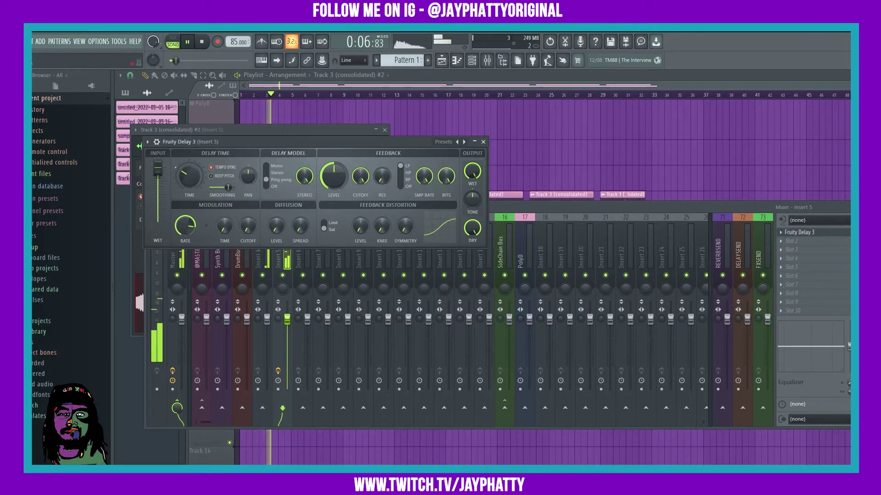
{"action": "left_click", "coordinate": [212, 167]}
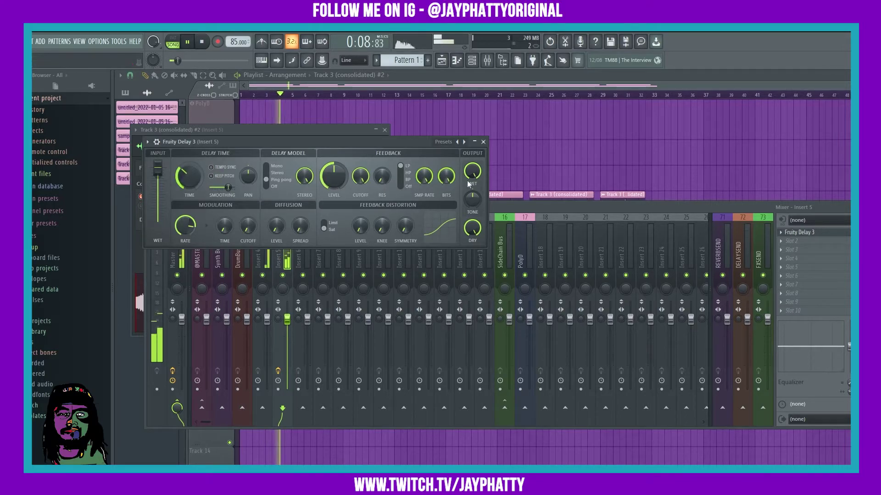
{"action": "mouse_move", "coordinate": [188, 177]}
{"action": "left_mouse_down"}
{"action": "mouse_move", "coordinate": [188, 158]}
{"action": "mouse_move", "coordinate": [189, 169]}
{"action": "left_mouse_up"}
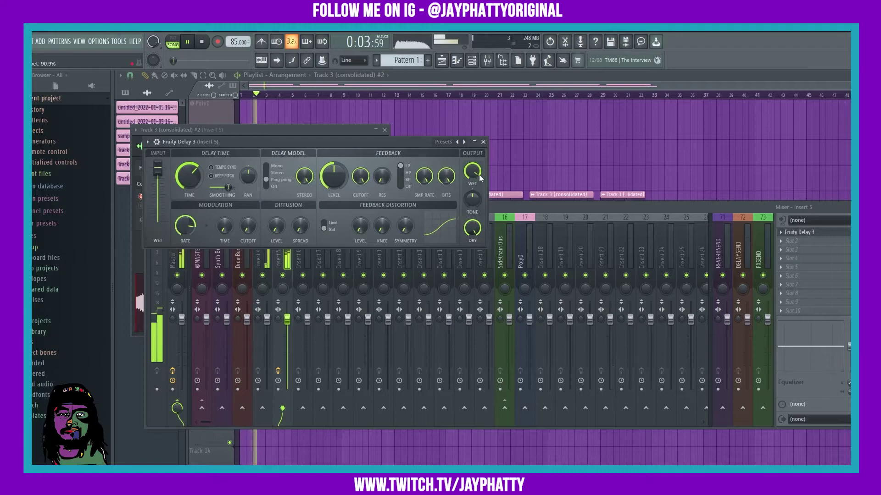
{"action": "left_click_drag", "start_coordinate": [248, 176], "coordinate": [248, 188]}
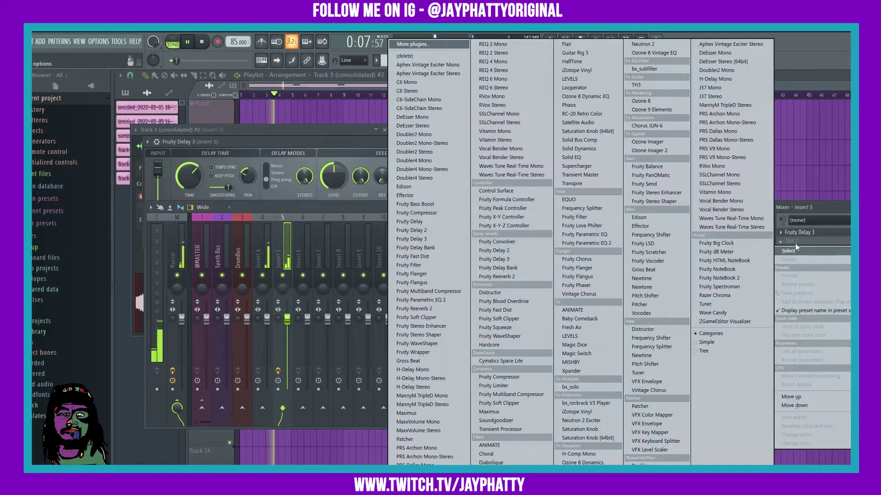
Step: Add Fruity Parametric EQ 2 to the second slot of mixer track 5, lowering the low shelf and adjusting the higher bands
{"action": "left_click", "coordinate": [798, 240]}
{"action": "left_click", "coordinate": [597, 243]}
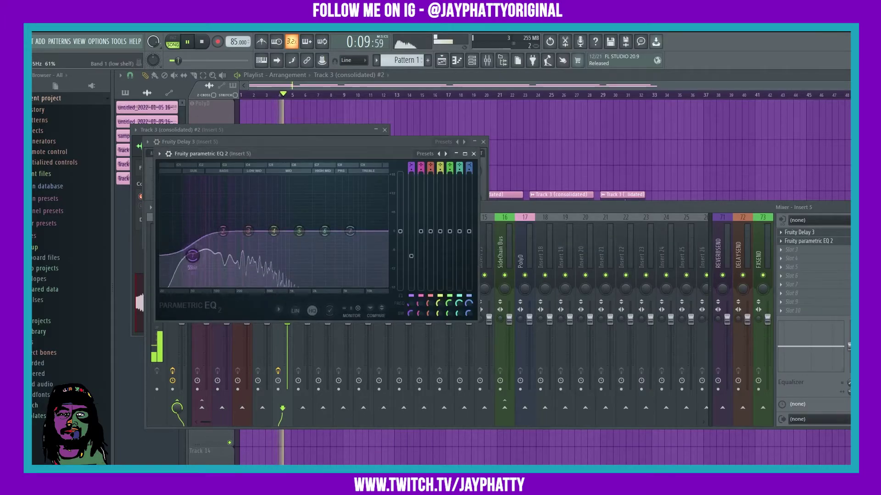
{"action": "left_click_drag", "start_coordinate": [249, 231], "coordinate": [225, 234]}
{"action": "left_click_drag", "start_coordinate": [325, 232], "coordinate": [333, 225]}
{"action": "left_click_drag", "start_coordinate": [273, 231], "coordinate": [280, 233]}
{"action": "left_click", "coordinate": [474, 154]}
{"action": "right_click", "coordinate": [540, 144]}
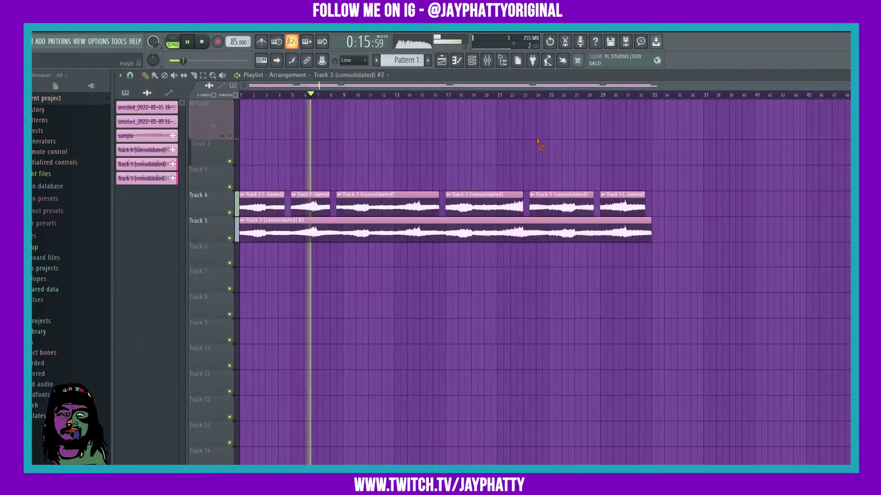
Step: Set the channel volume of the Track 5 audio clip to 46%
{"action": "double_click", "coordinate": [364, 235]}
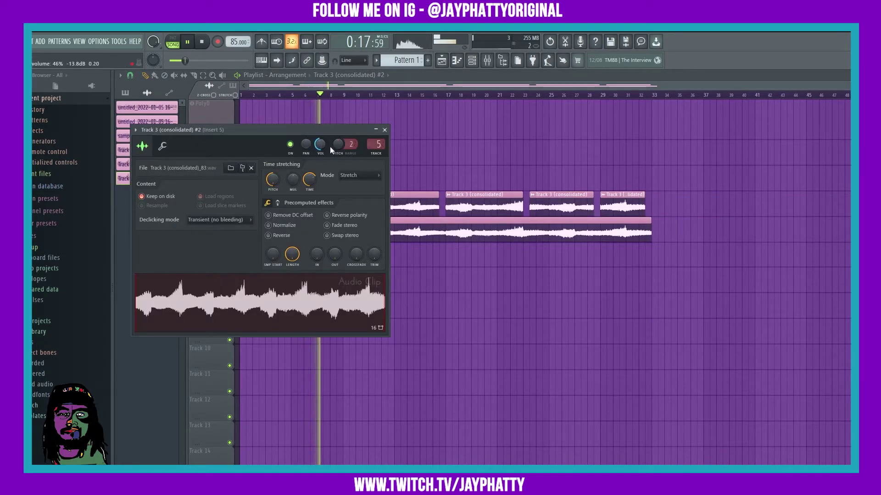
{"action": "left_click", "coordinate": [384, 129]}
Step: Refine Fruity Parametric EQ 2 on mixer track 5: lower bands 2 and 5, flatten band 6, roll off the highs with band 7, and stop playback
{"action": "left_click", "coordinate": [487, 61]}
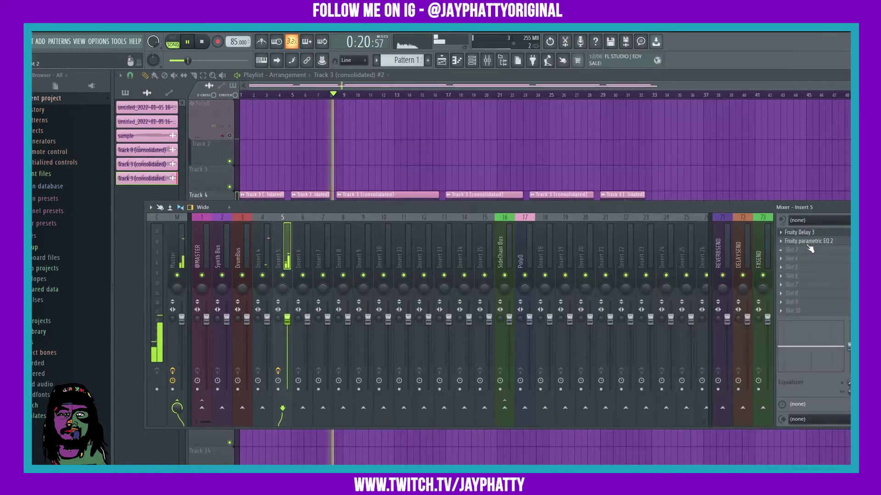
{"action": "left_click", "coordinate": [809, 241]}
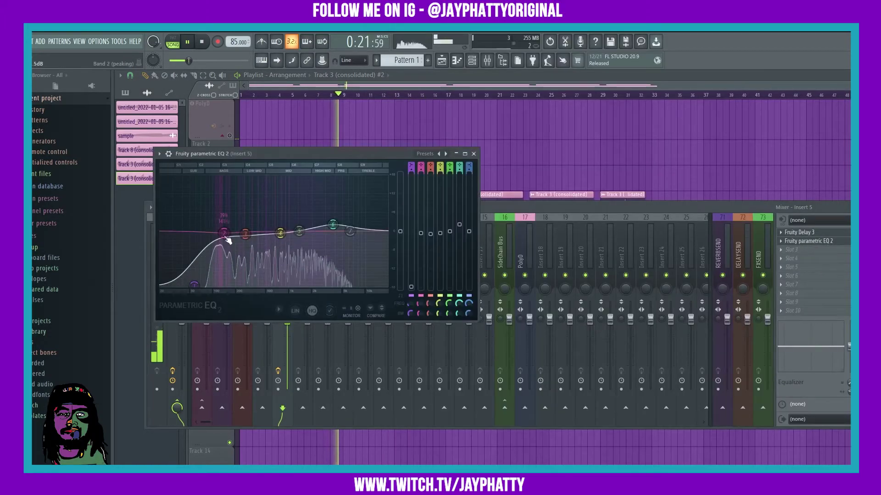
{"action": "left_click", "coordinate": [616, 231]}
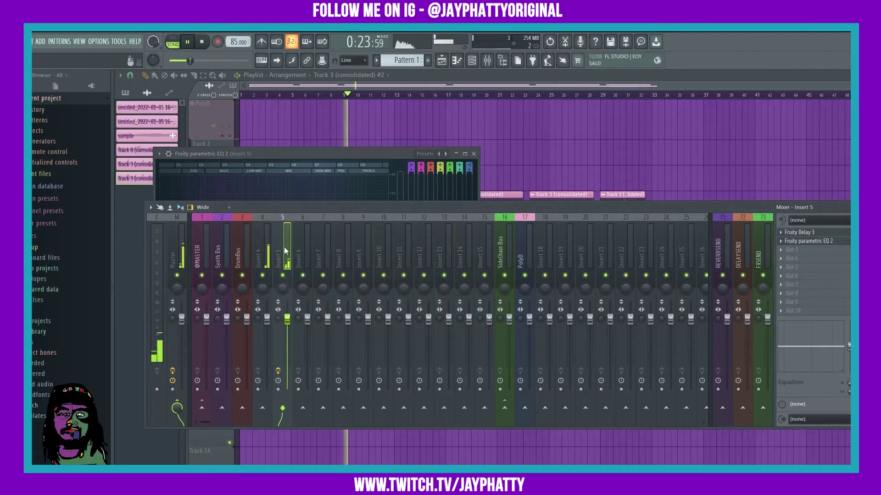
{"action": "left_click", "coordinate": [808, 242]}
{"action": "left_click", "coordinate": [807, 243]}
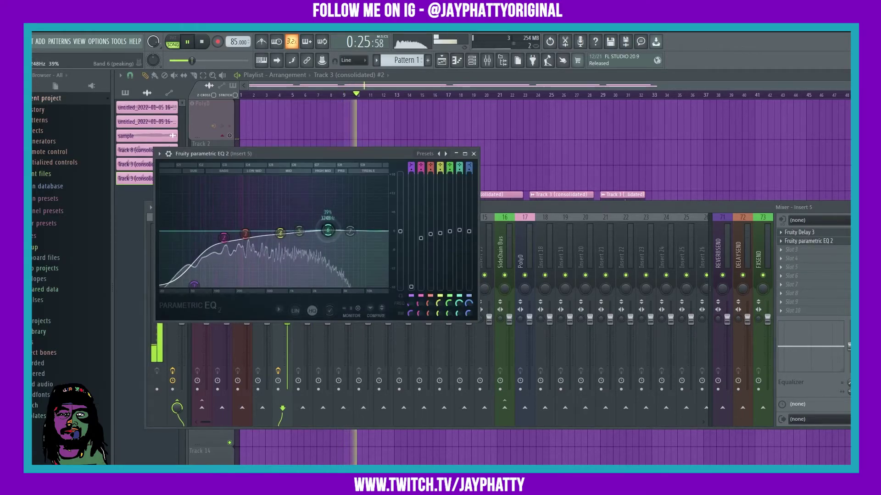
{"action": "left_click_drag", "start_coordinate": [298, 238], "coordinate": [364, 285]}
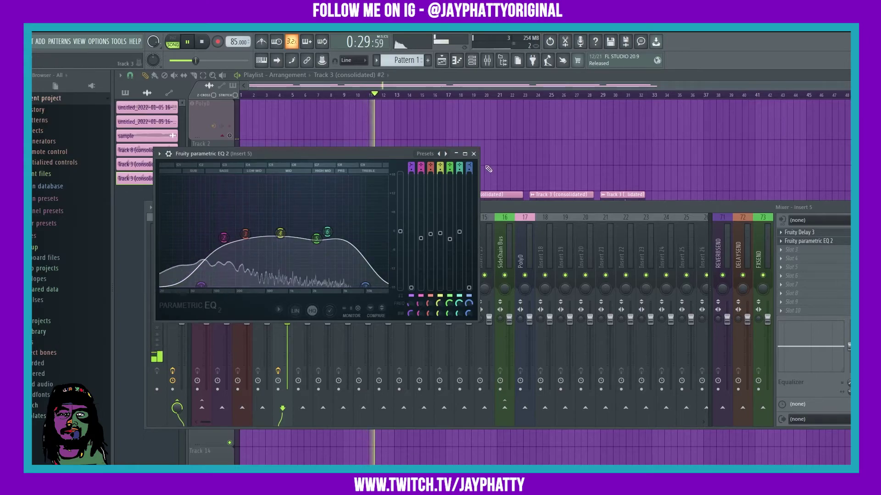
{"action": "left_click", "coordinate": [465, 154]}
{"action": "key", "text": "Escape"}
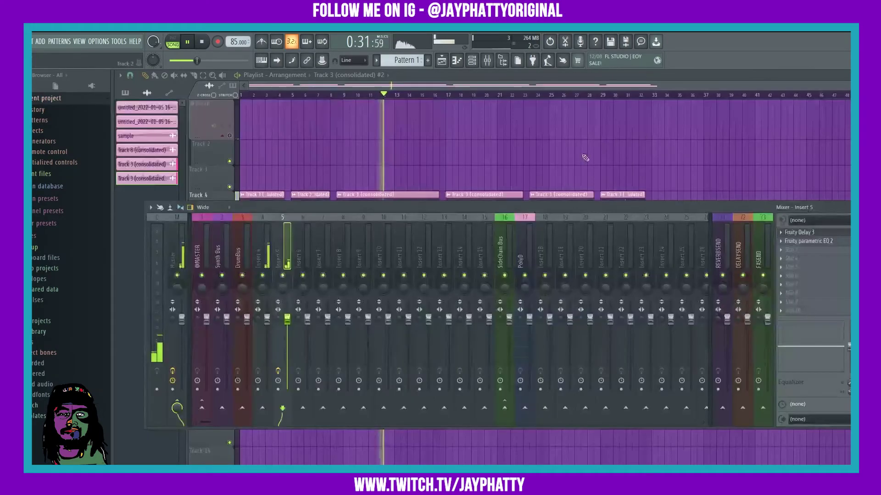
{"action": "key", "text": "Escape"}
{"action": "key", "text": "space"}
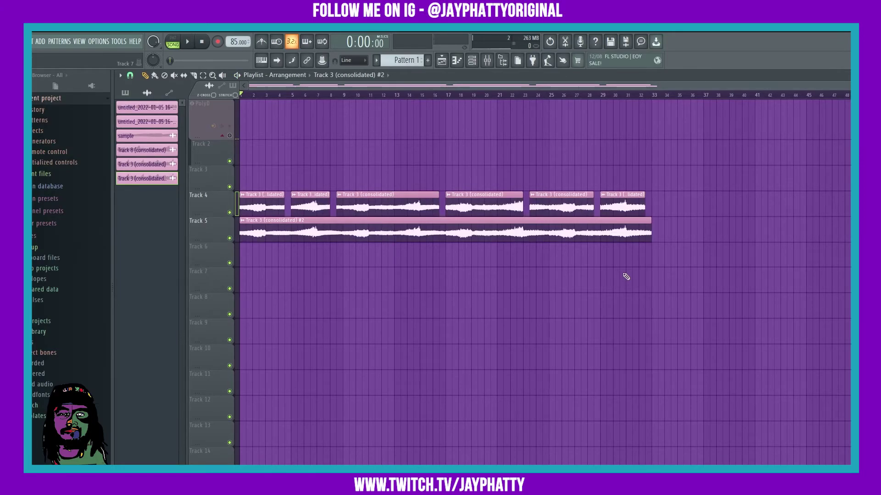
Step: Review the Track 5 clip's channel settings and the effect slots on mixer track 5, and return to the playlist
{"action": "double_click", "coordinate": [335, 235]}
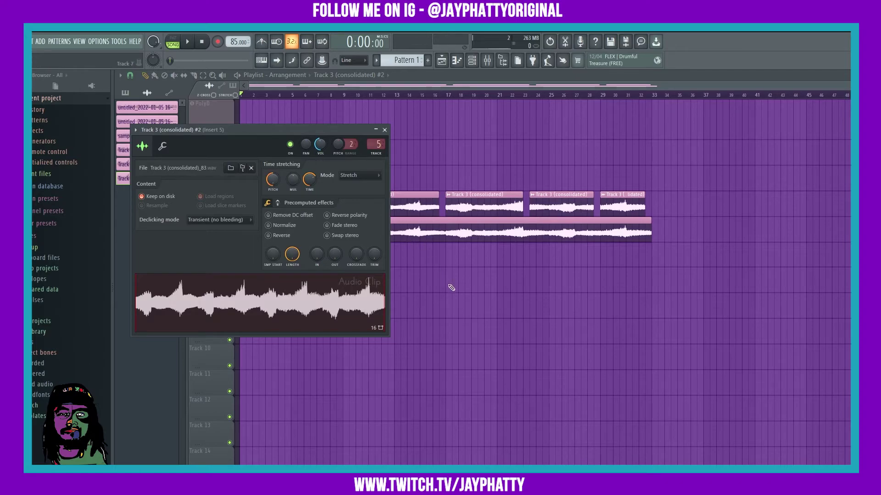
{"action": "left_click", "coordinate": [488, 61]}
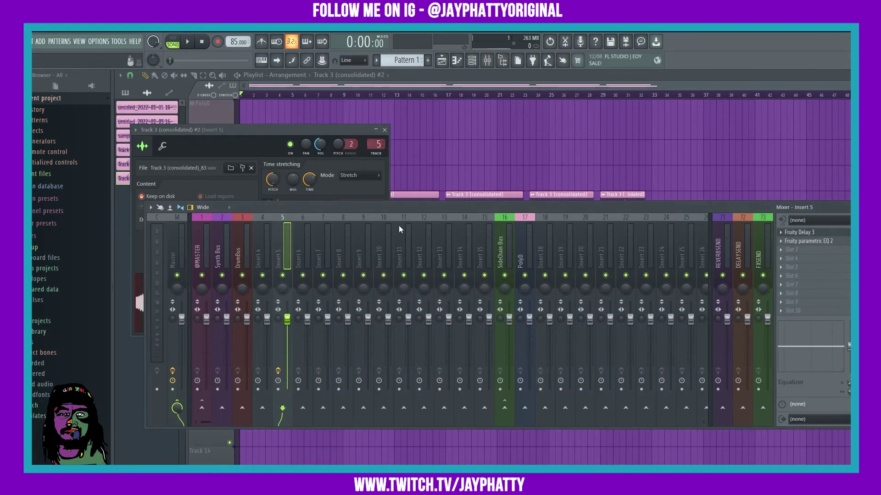
{"action": "left_click", "coordinate": [838, 233]}
{"action": "left_click", "coordinate": [832, 232]}
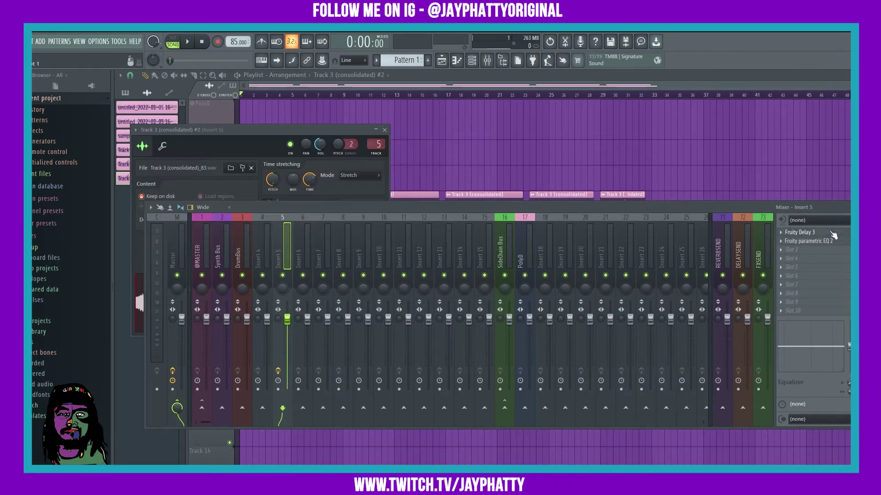
{"action": "left_click", "coordinate": [385, 129]}
{"action": "key", "text": "F9"}
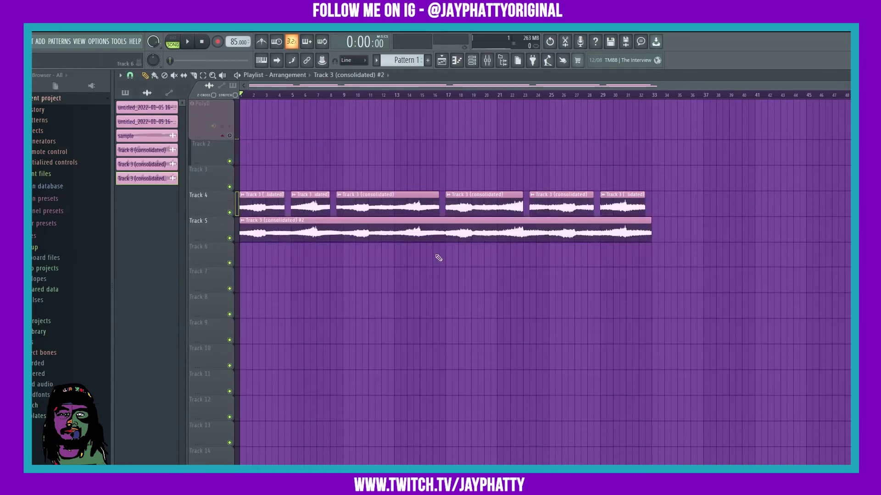